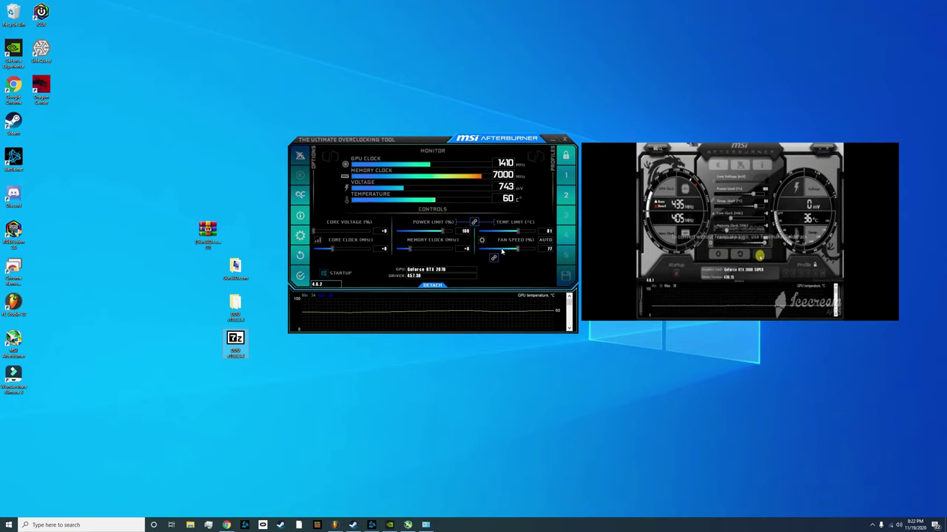
- Set the GPU fan speed to 100% in MSI Afterburner and apply the change
left_click_drag(492, 250, 538, 252)
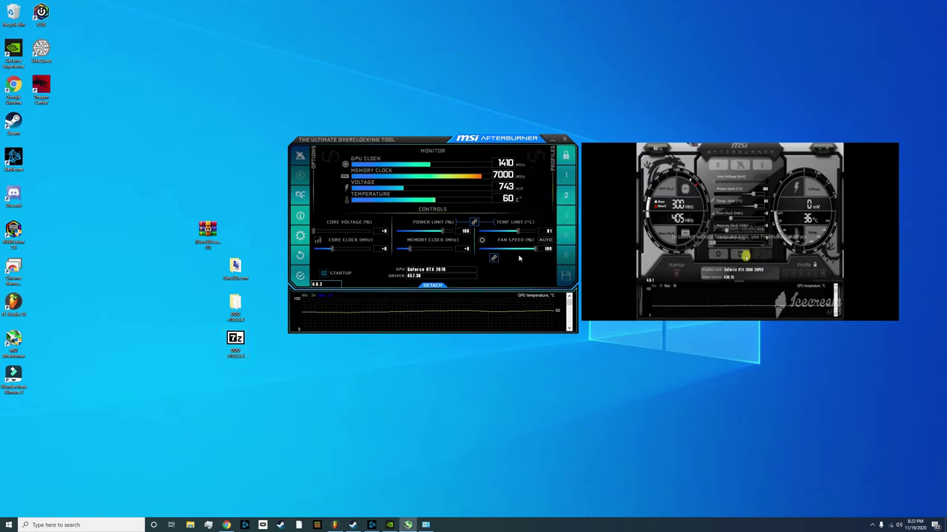
left_click(299, 276)
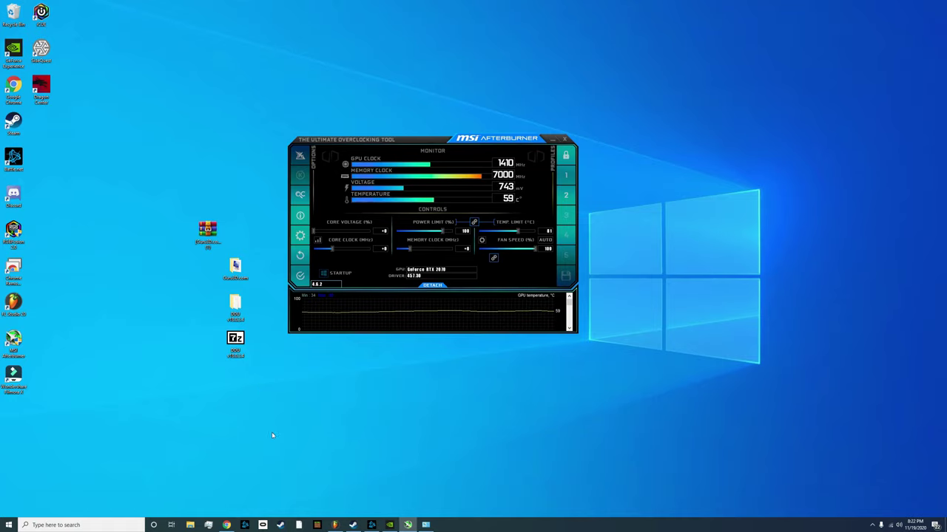
- Switch to Chrome and read through the Tom's Hardware guide on performing a clean install of video card drivers
left_click(226, 525)
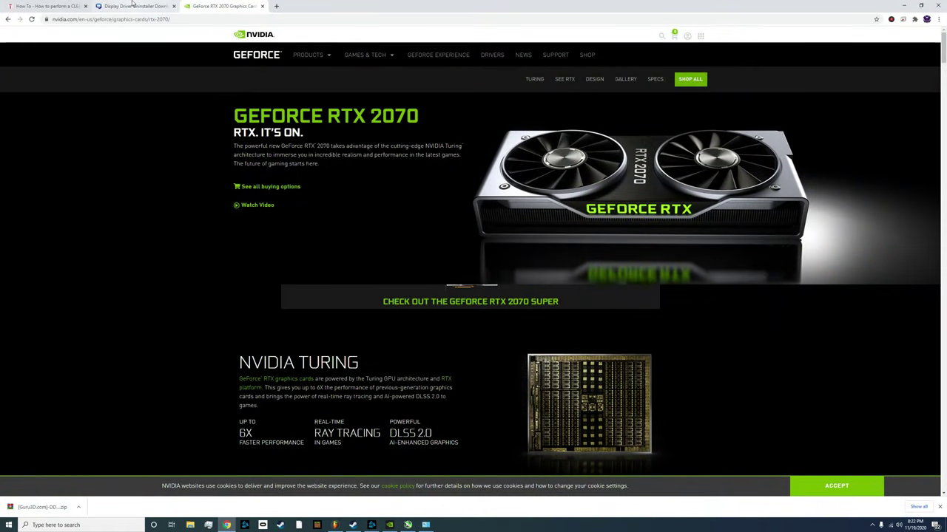
left_click(133, 5)
left_click(50, 5)
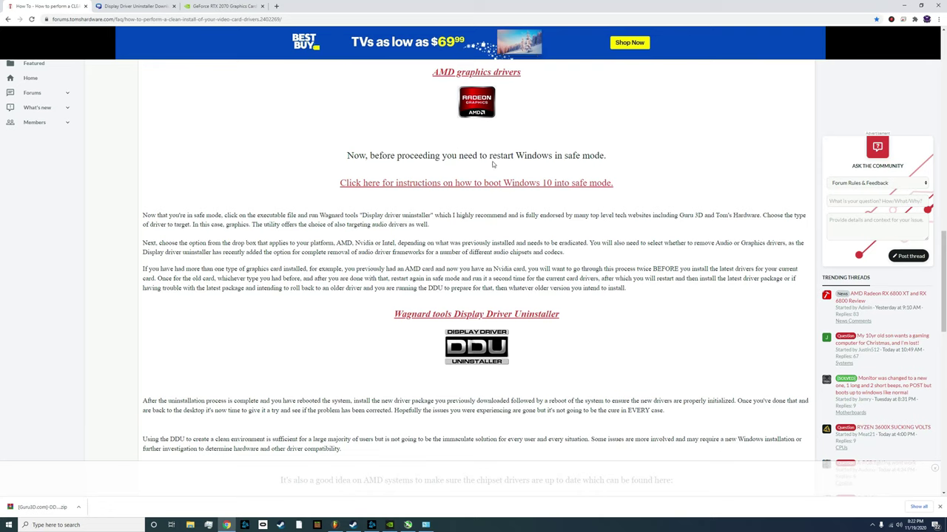
scroll(357, 315, "down", 2)
scroll(358, 314, "up", 3)
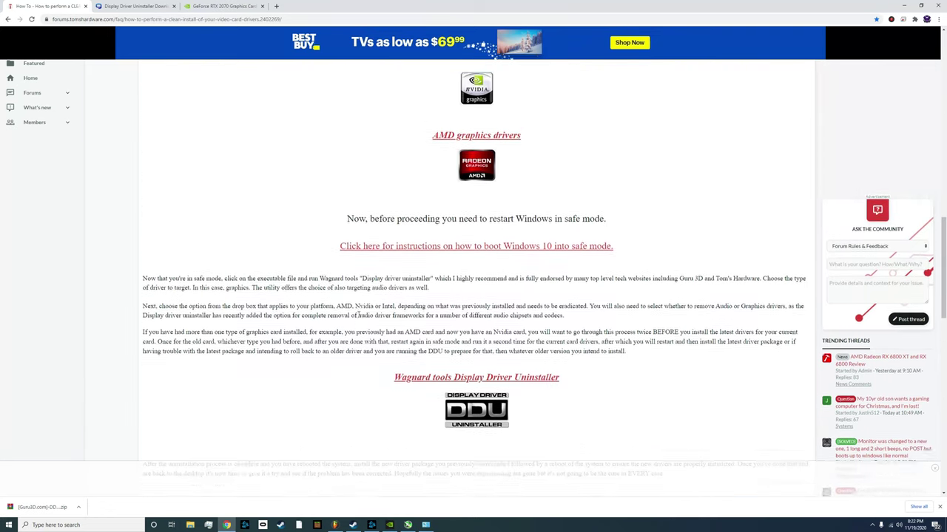
scroll(244, 160, "down", 3)
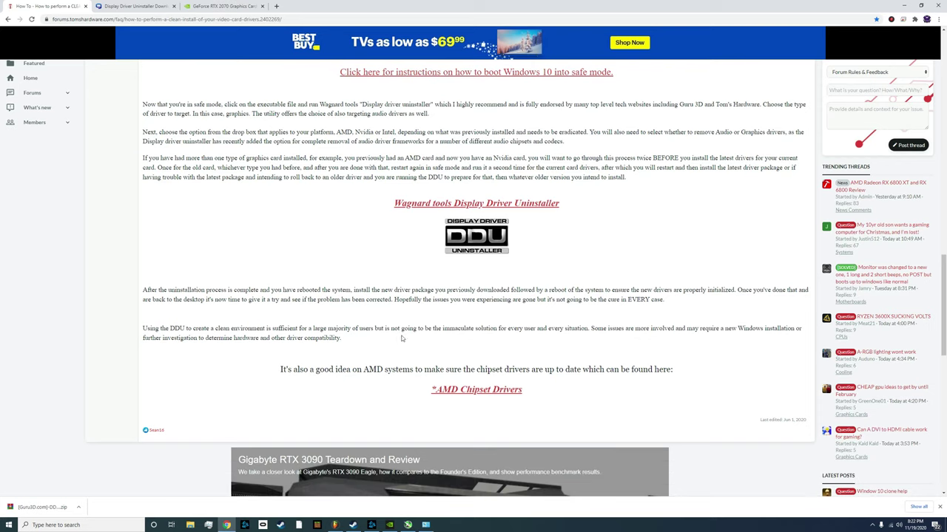
scroll(401, 338, "down", 2)
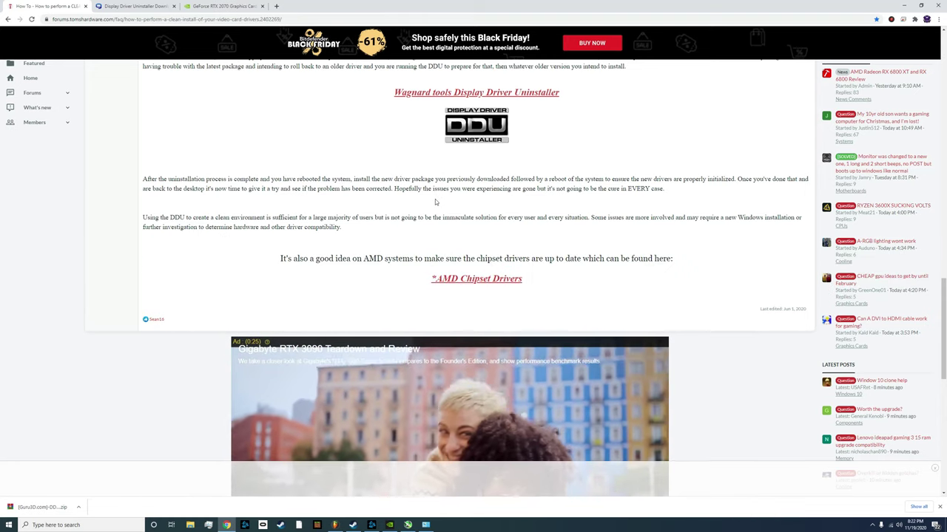
scroll(149, 243, "down", 2)
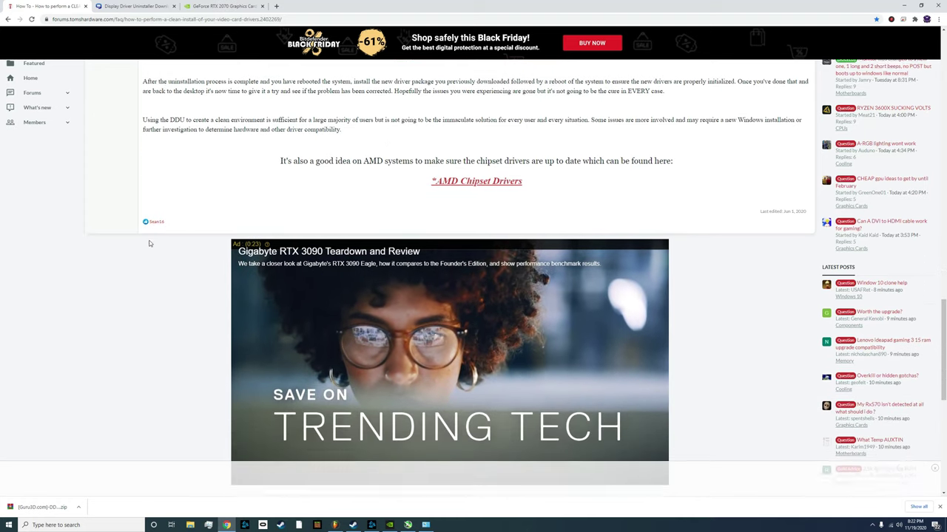
scroll(154, 294, "down", 5)
scroll(188, 247, "up", 11)
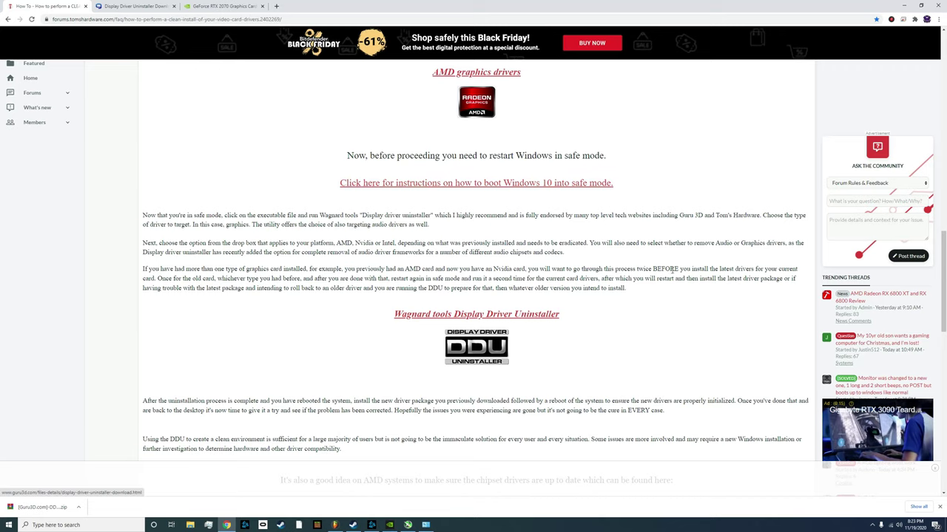
- Review the guide's passages on running DDU in safe mode and installing the new driver after the uninstallation
left_click_drag(808, 219, 144, 213)
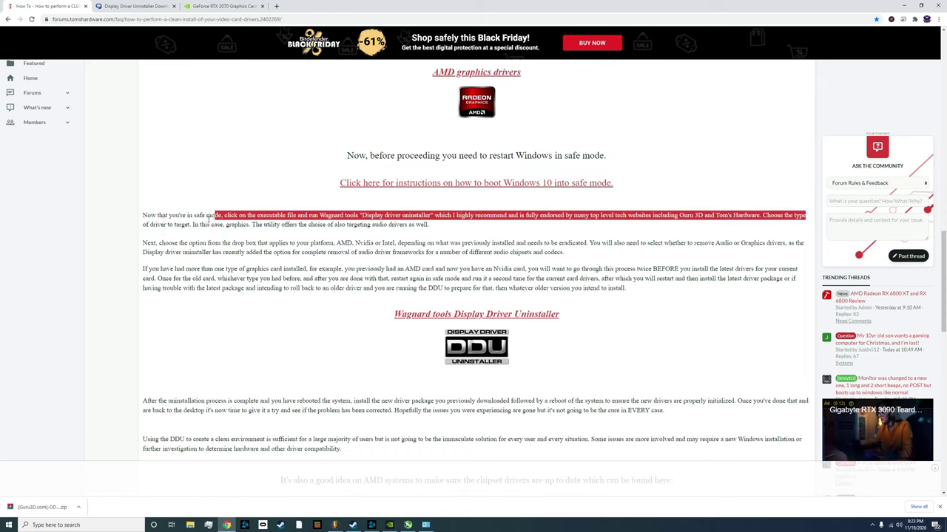
left_click(189, 216)
scroll(270, 373, "down", 1)
scroll(270, 374, "down", 1)
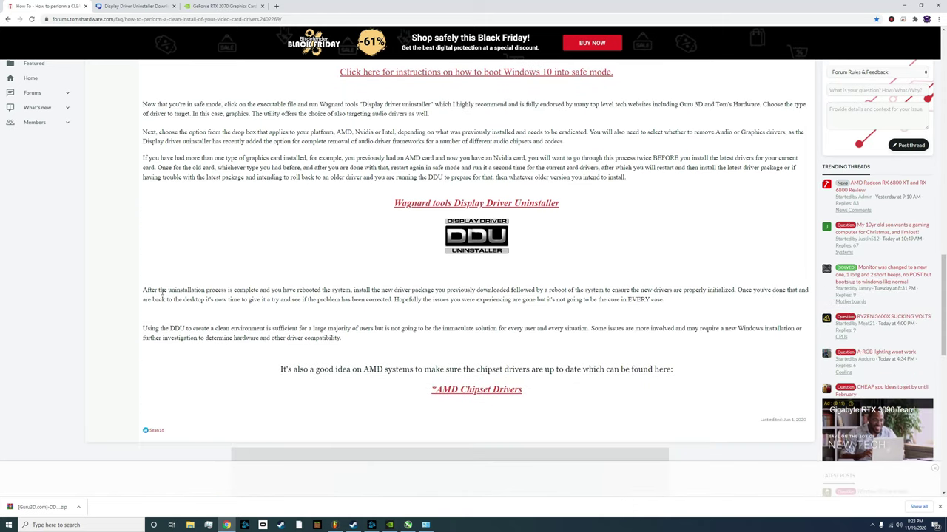
left_click_drag(136, 291, 630, 290)
left_click(630, 290)
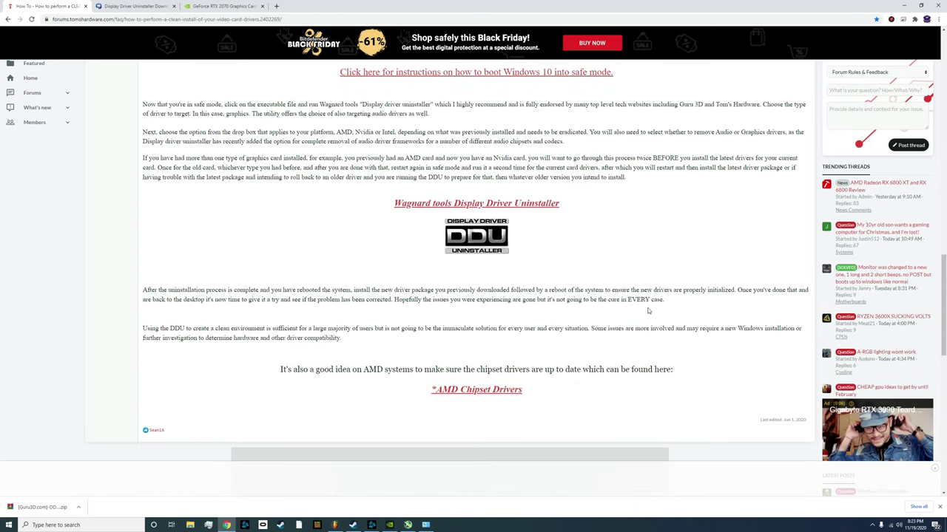
scroll(341, 281, "up", 3)
scroll(332, 201, "down", 3)
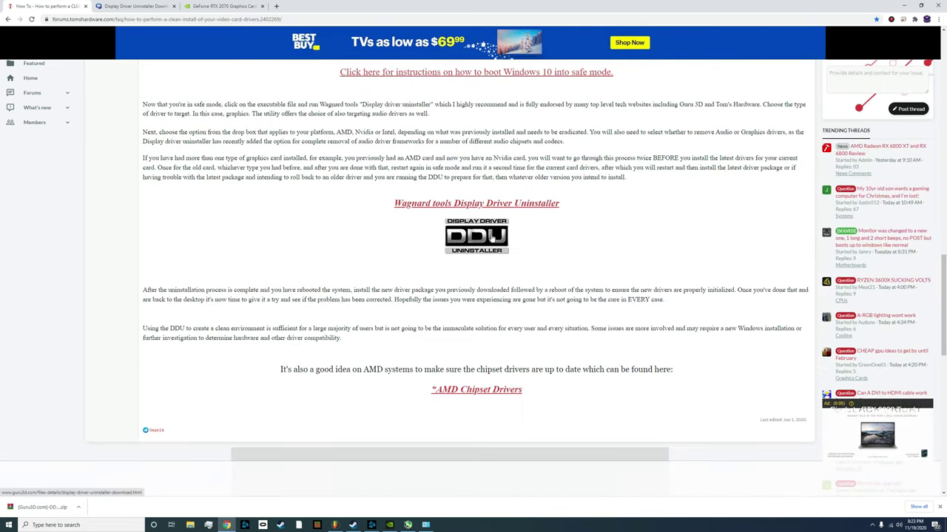
- Go back to Guru3D's Display Driver Uninstaller details page and examine its recommended usage and download mirrors
left_click(127, 6)
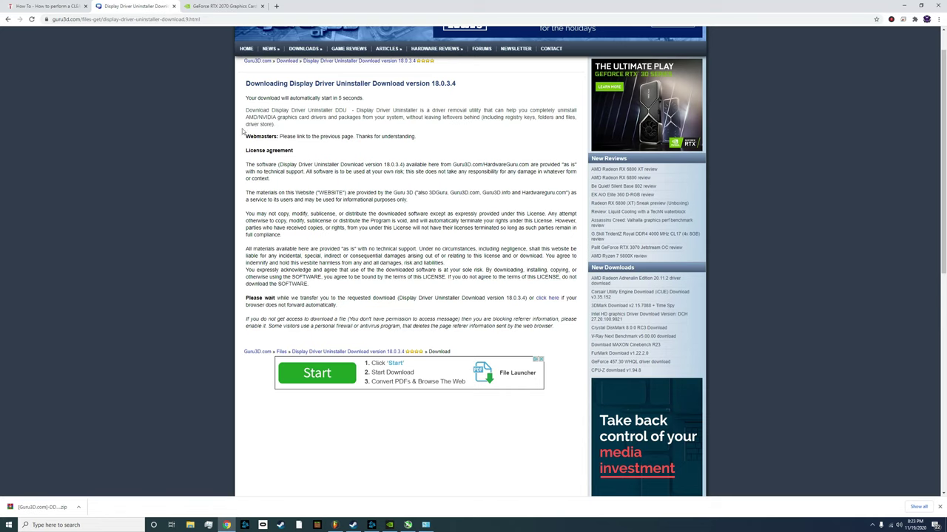
key("alt+Left")
scroll(367, 229, "up", 6)
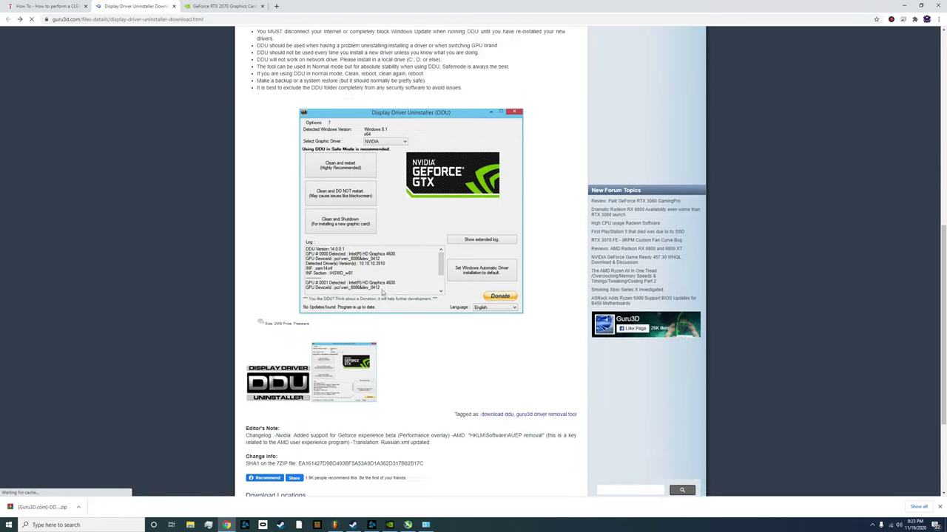
scroll(362, 236, "down", 3)
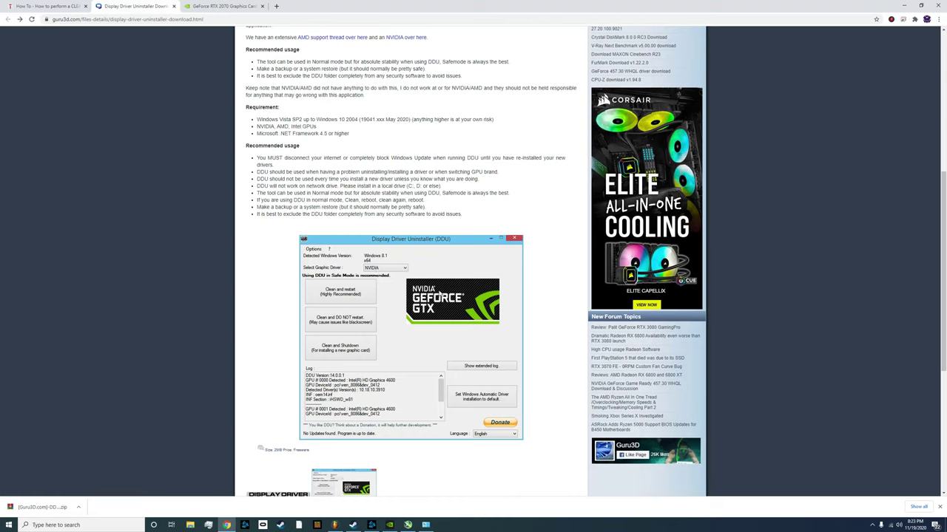
scroll(429, 274, "down", 4)
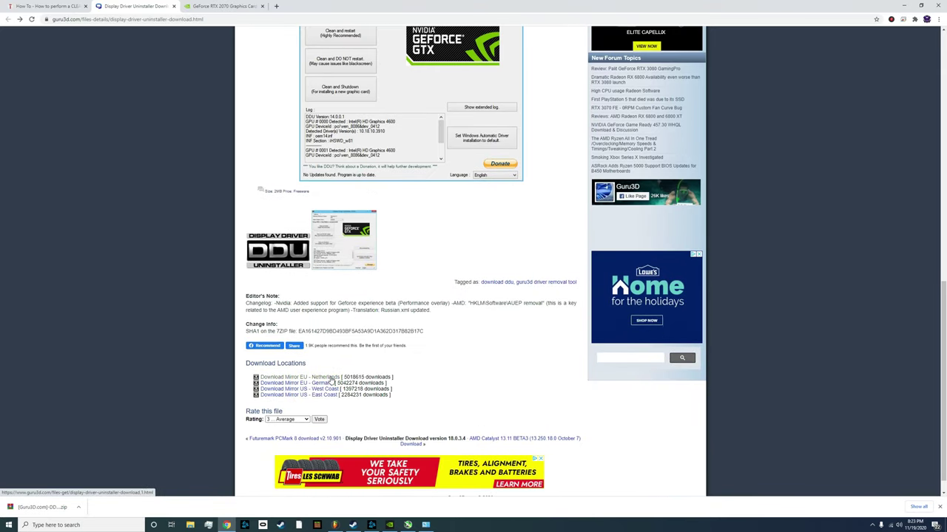
- Minimize the browser, spread out the DDU download files on the desktop, and open the extracted DDU v18.0.3.4 folder
left_click(907, 6)
left_click_drag(208, 233, 207, 207)
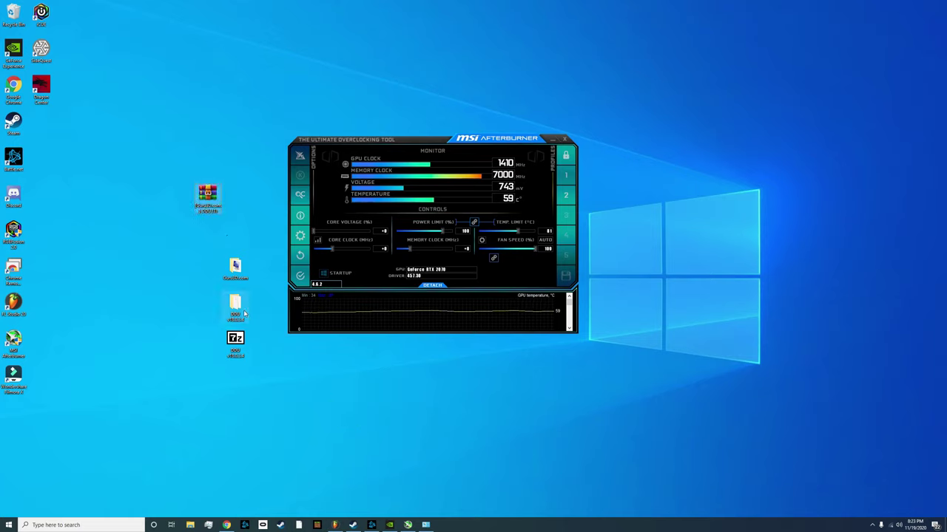
left_click_drag(235, 340, 237, 381)
double_click(237, 381)
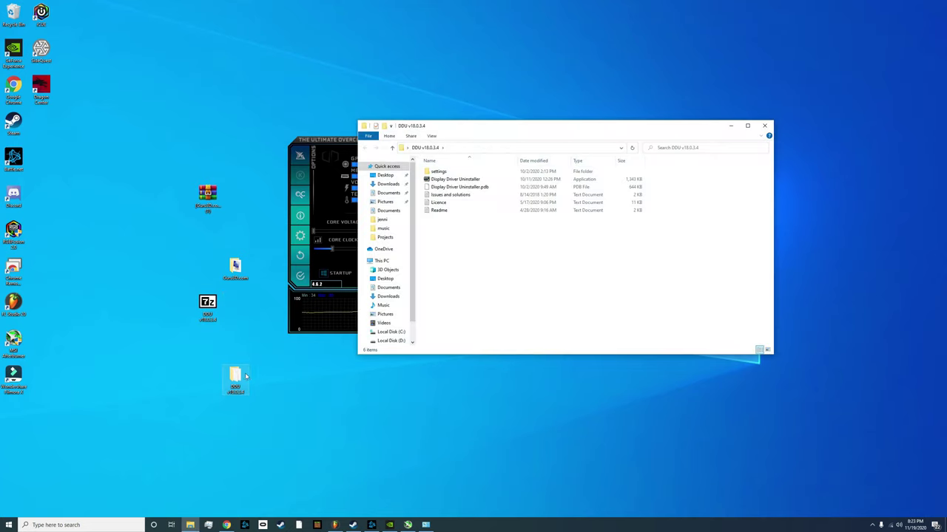
- Run Display Driver Uninstaller with administrator permission, acknowledge its startup notices, and keep the default options
double_click(457, 180)
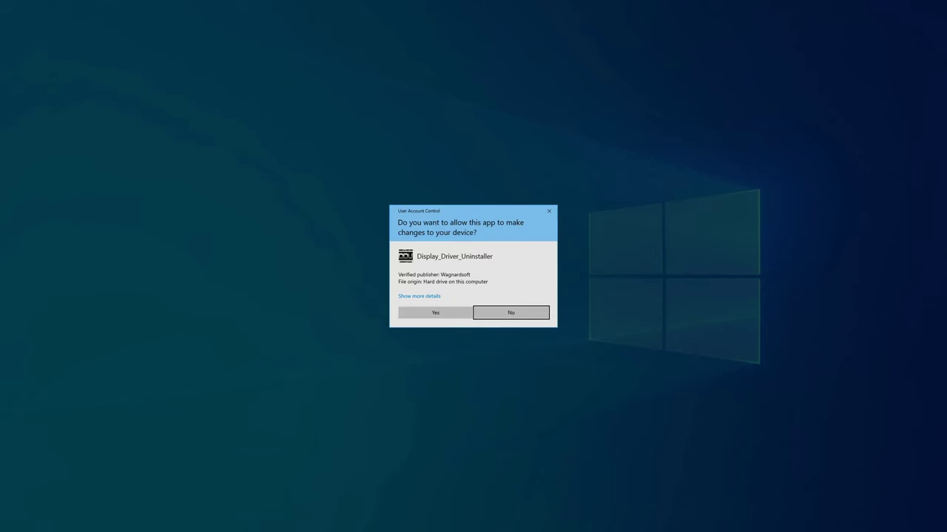
left_click(444, 312)
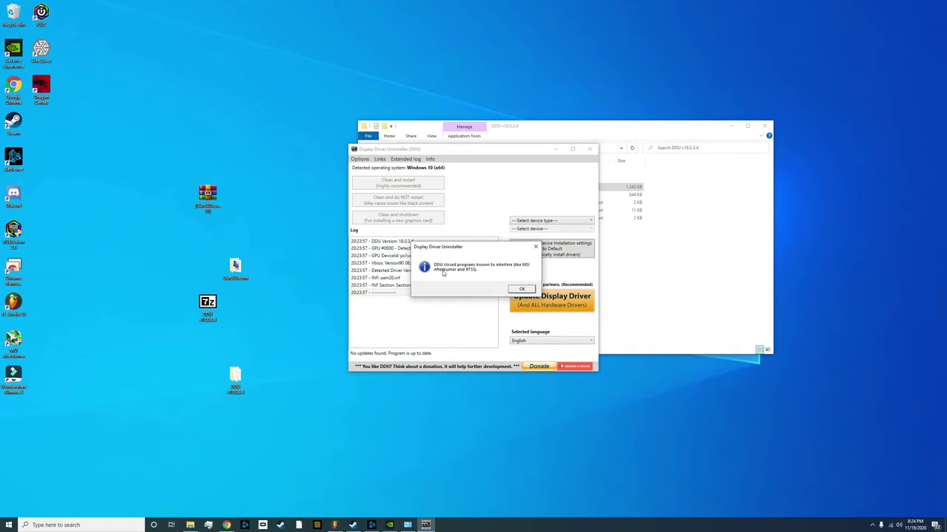
left_click(522, 289)
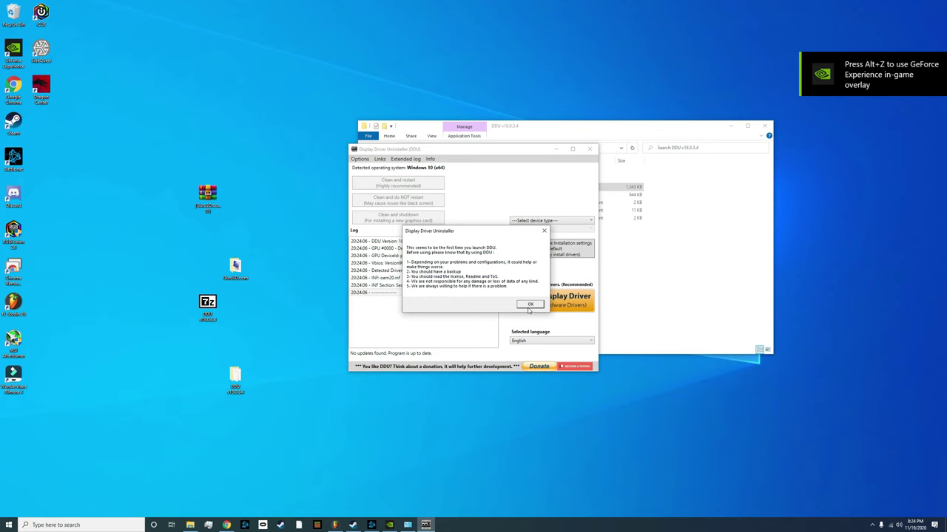
left_click(530, 305)
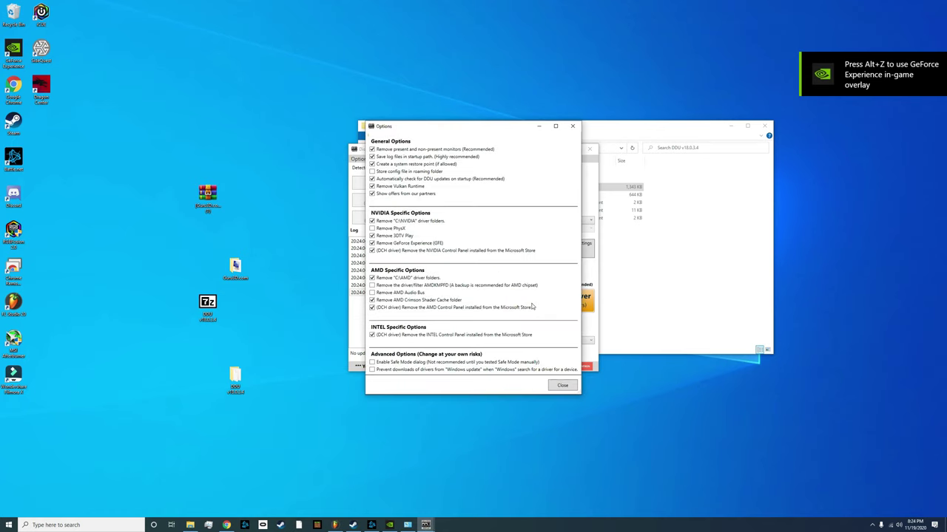
left_click(562, 386)
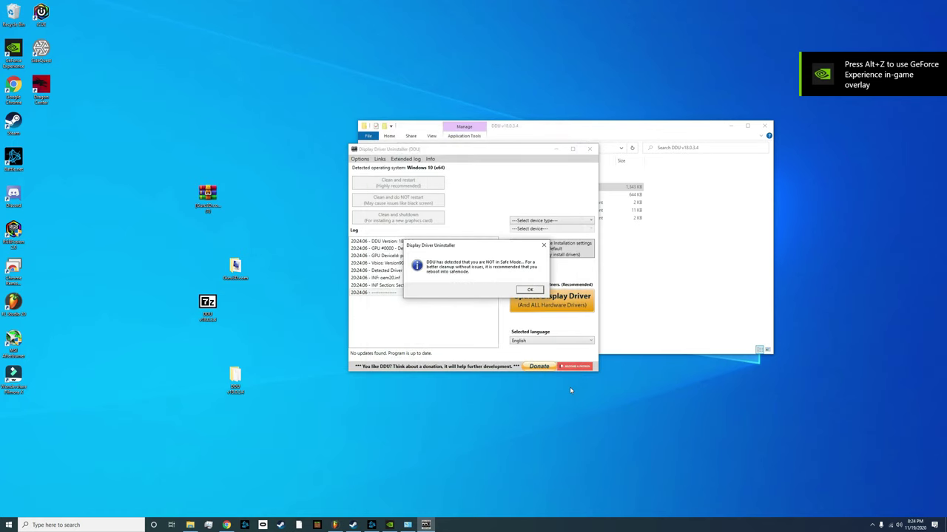
- Look up the uninstall option for MSI Afterburner 4.6.2 among Control Panel's installed programs, and close the list
left_click(67, 525)
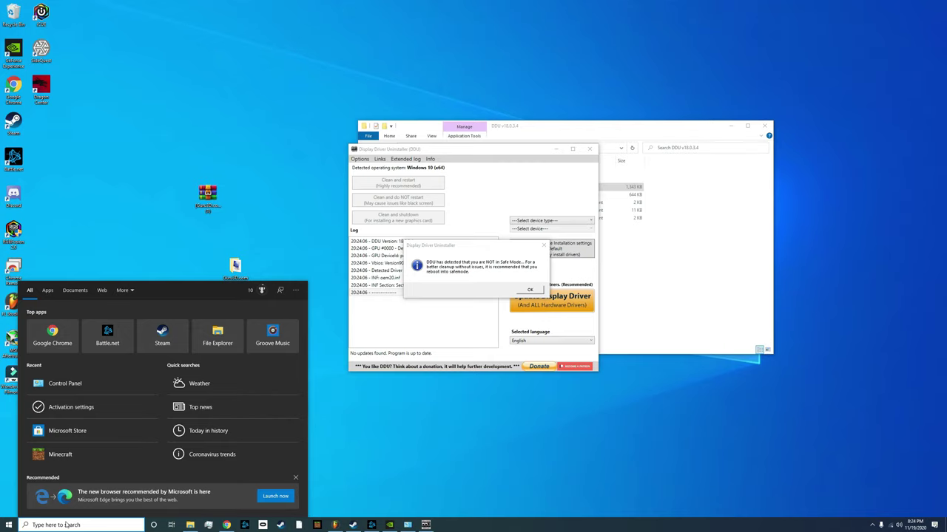
type("co")
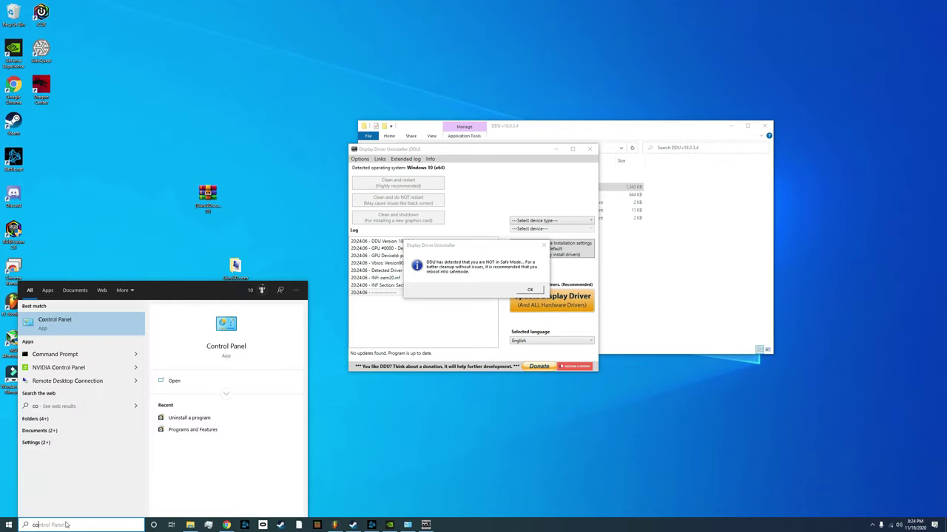
left_click(108, 314)
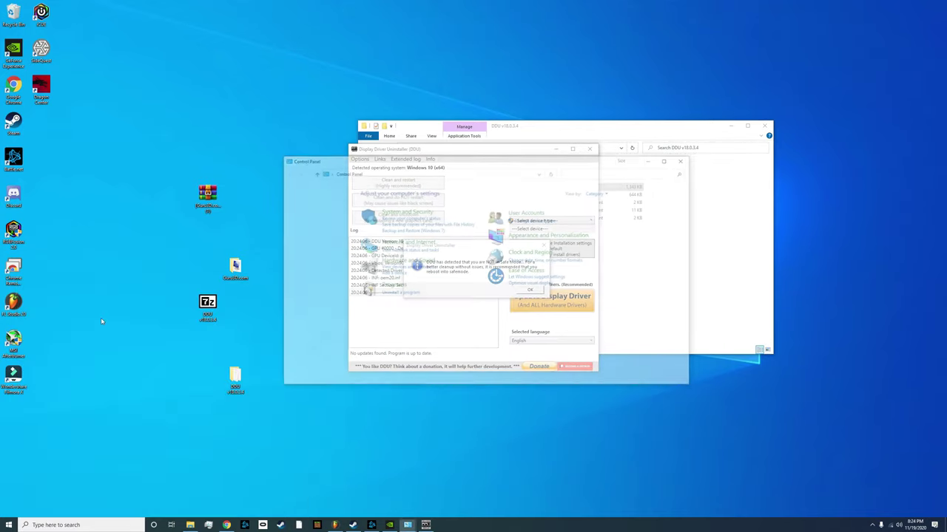
left_click(399, 294)
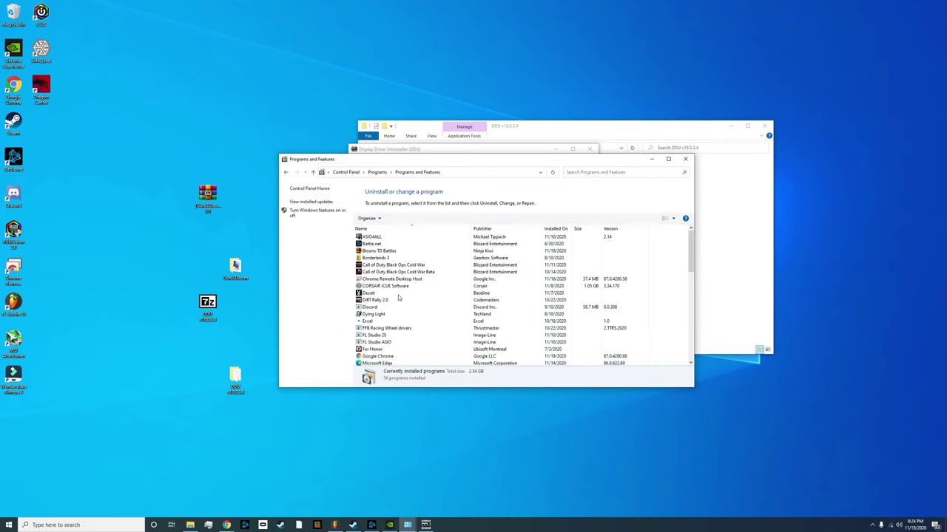
scroll(398, 297, "down", 10)
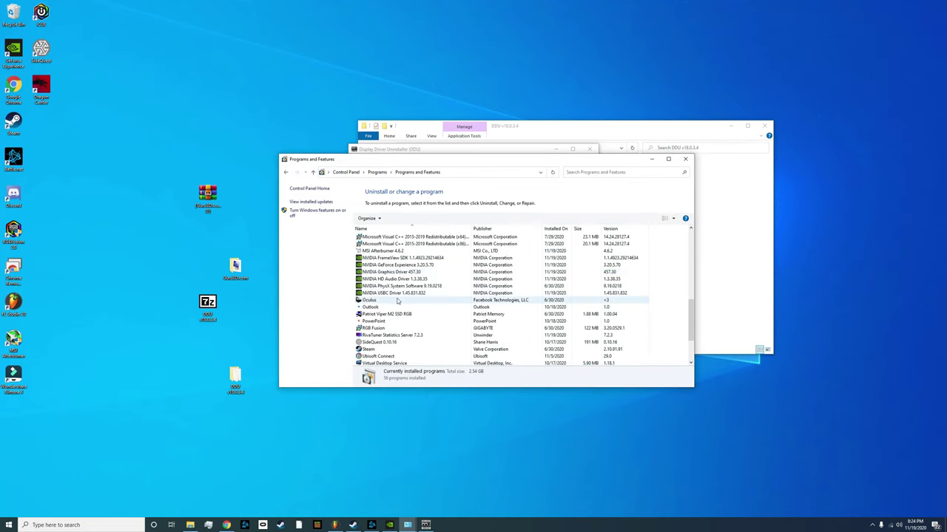
scroll(384, 314, "down", 3)
scroll(384, 318, "up", 6)
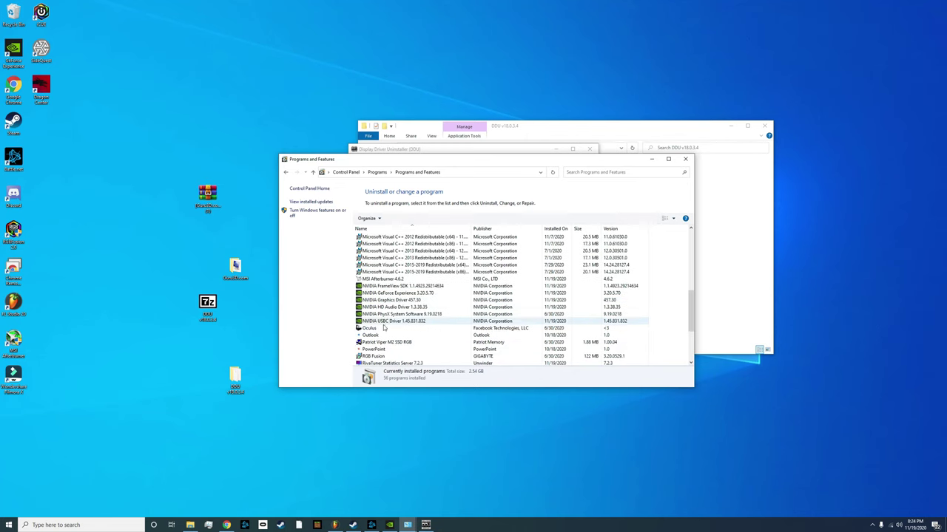
scroll(383, 338, "up", 1)
left_click(382, 342)
right_click(394, 345)
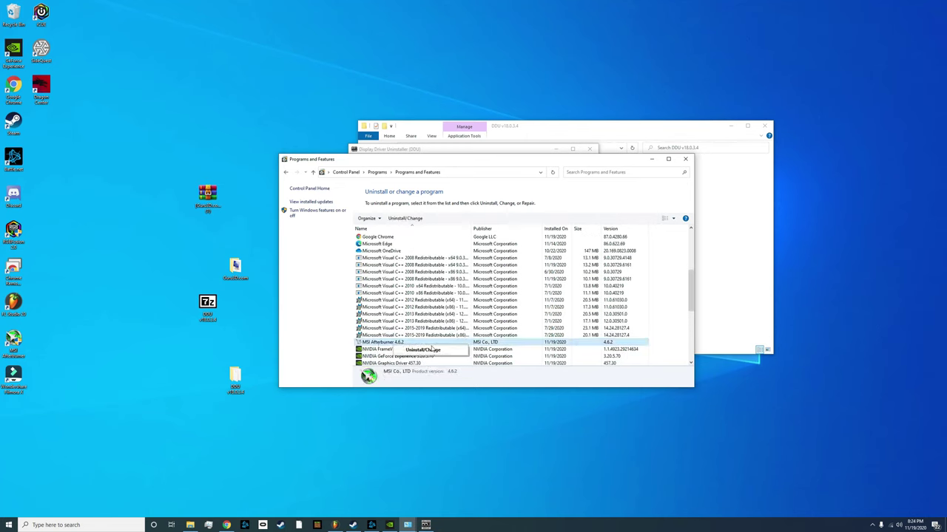
left_click(685, 159)
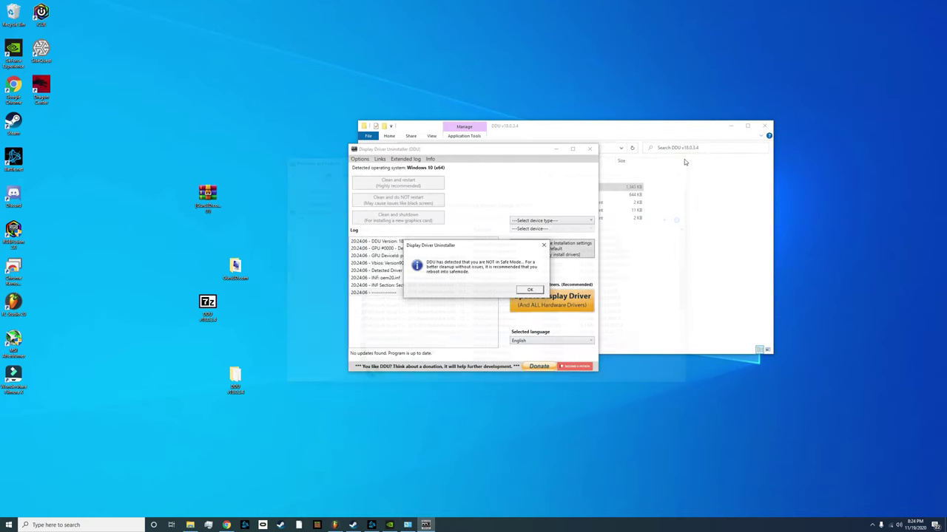
- Dismiss the safe mode notice and choose GPU as the device type in Display Driver Uninstaller
left_click(544, 247)
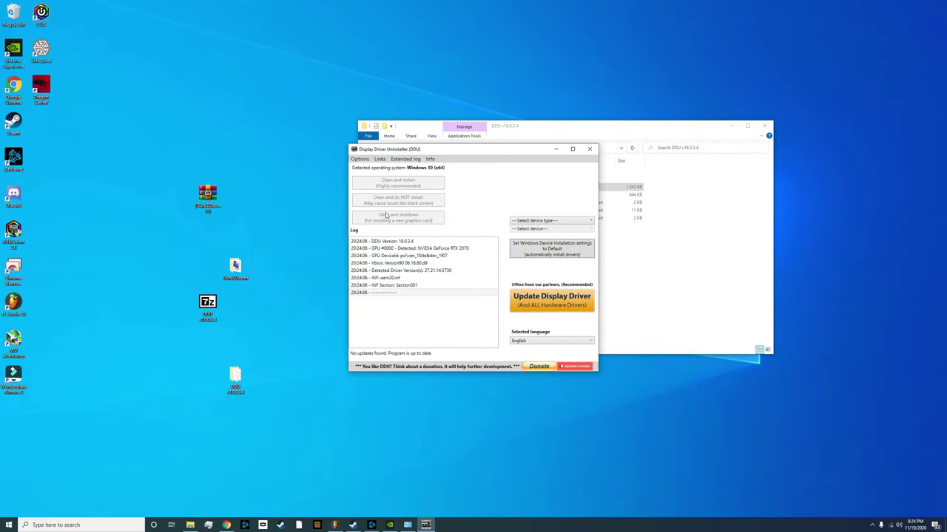
left_click(561, 222)
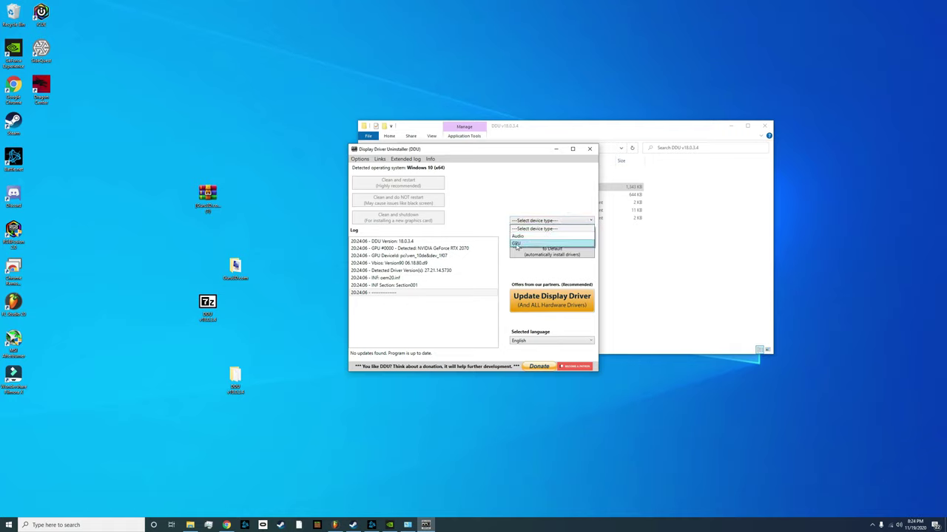
left_click(520, 244)
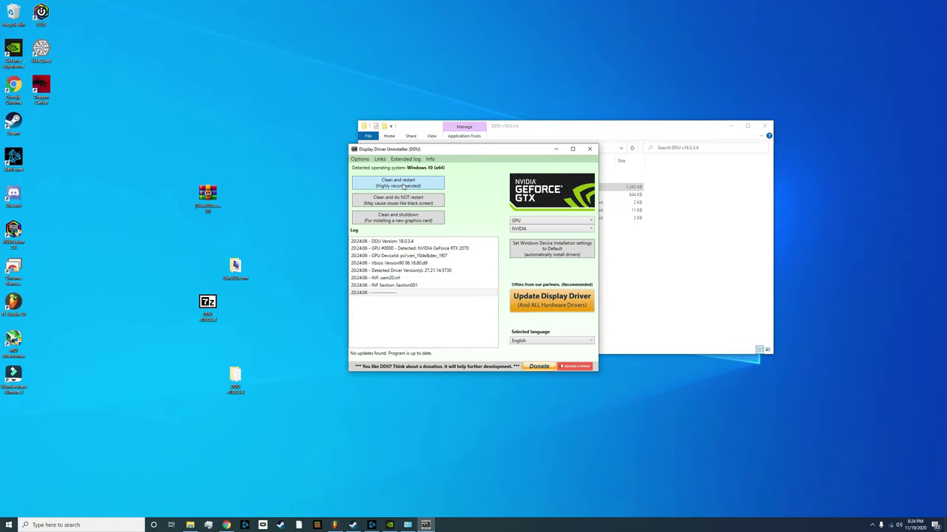
- Close Display Driver Uninstaller, view the GeForce home page from the NVIDIA tab in Chrome, and minimize the browser
left_click(589, 150)
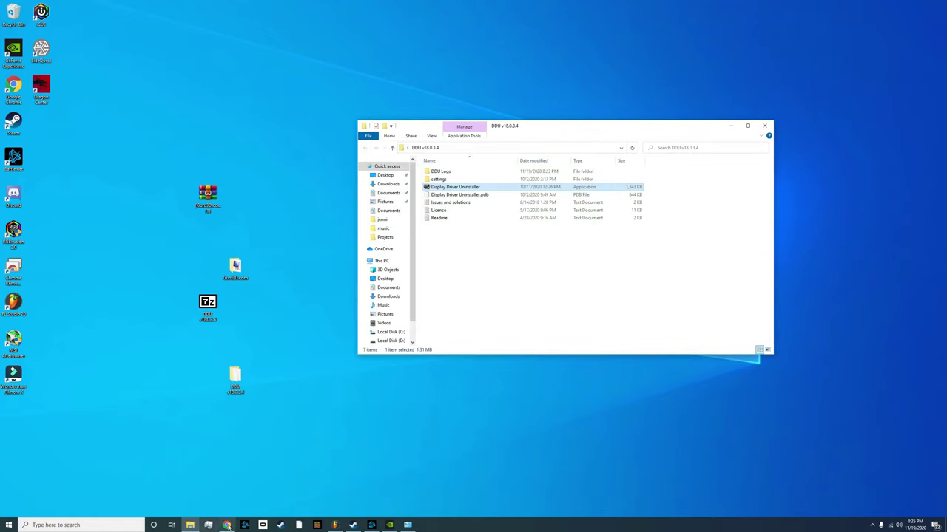
left_click(227, 525)
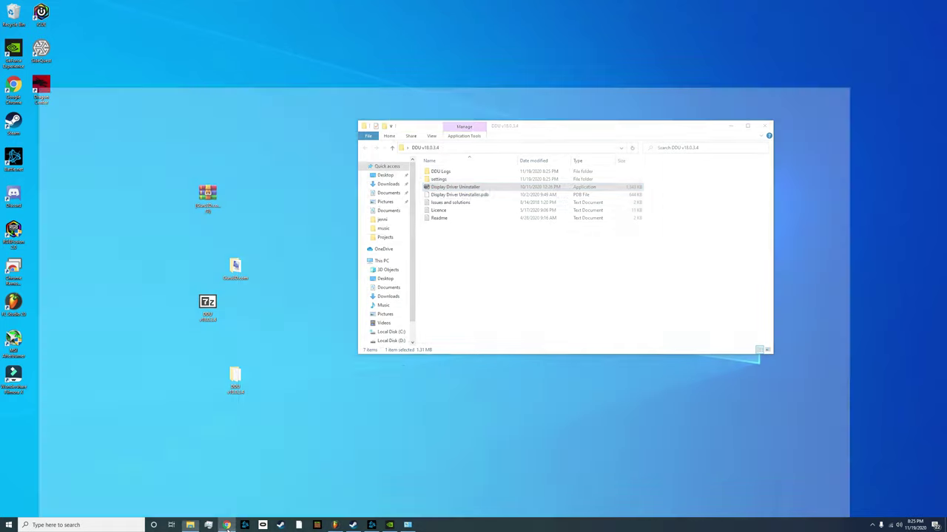
left_click(227, 5)
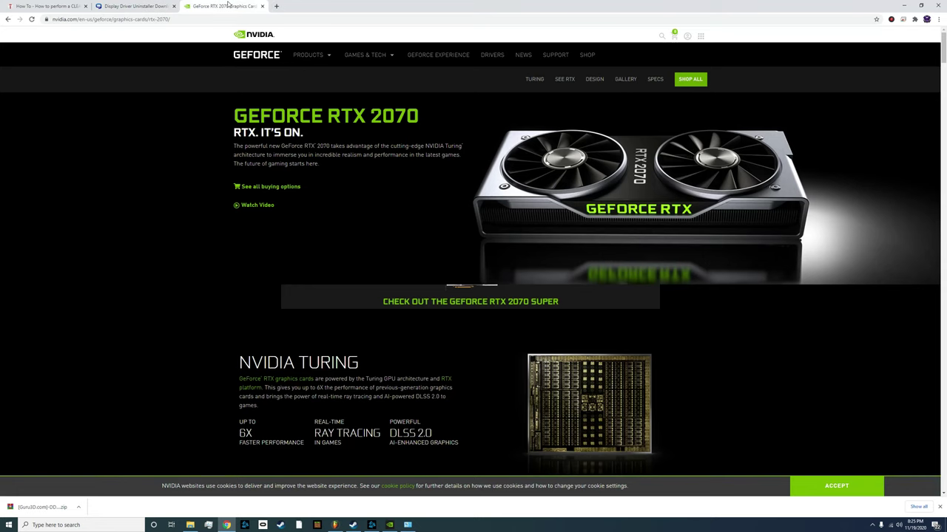
left_click(267, 56)
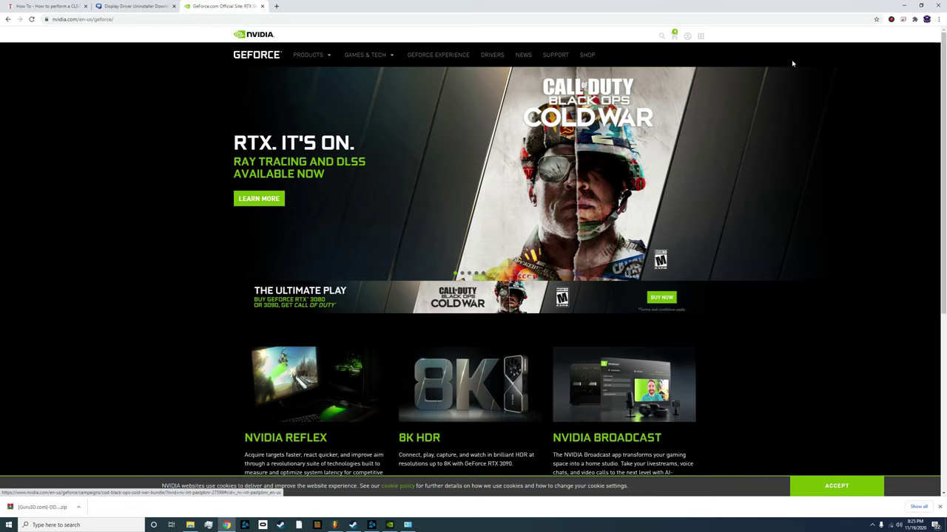
left_click(904, 6)
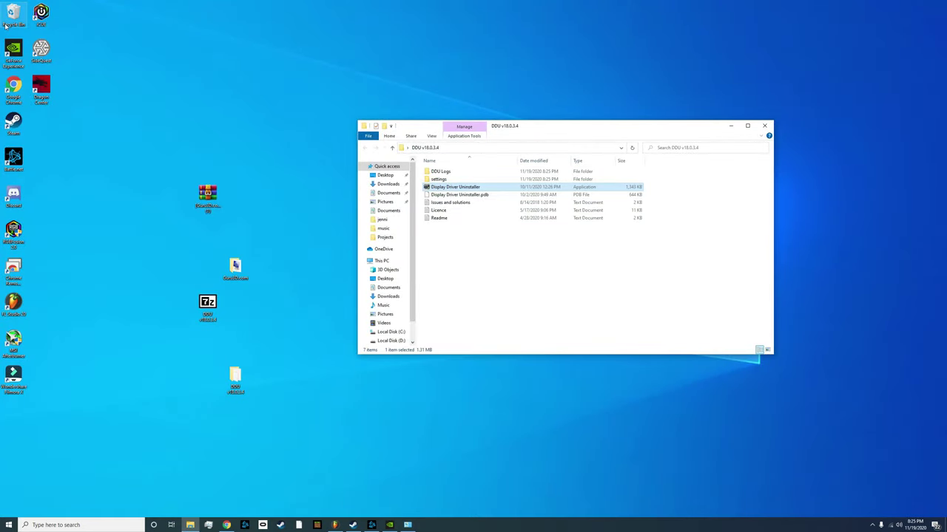
- Move the GeForce Experience shortcut to open desktop space, launch it to review the Game Ready Driver under Drivers, and close it
left_click_drag(13, 53, 301, 168)
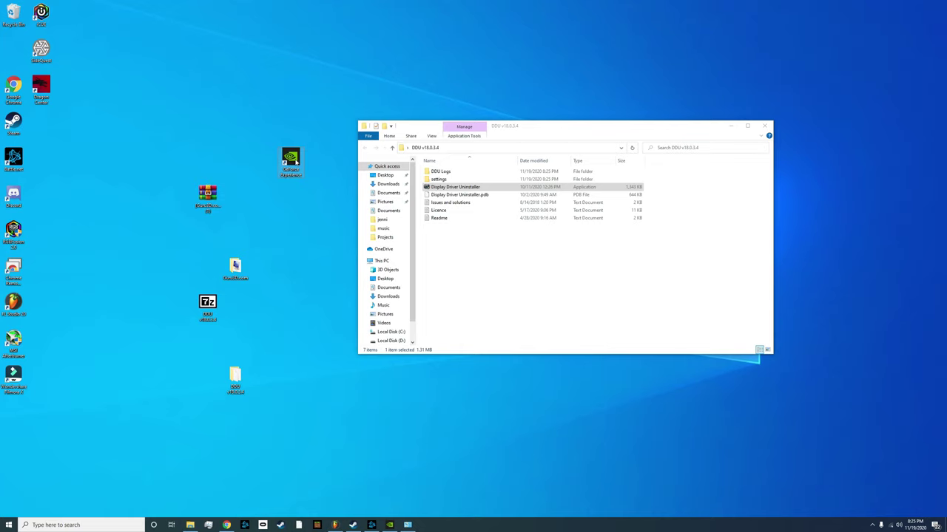
double_click(296, 163)
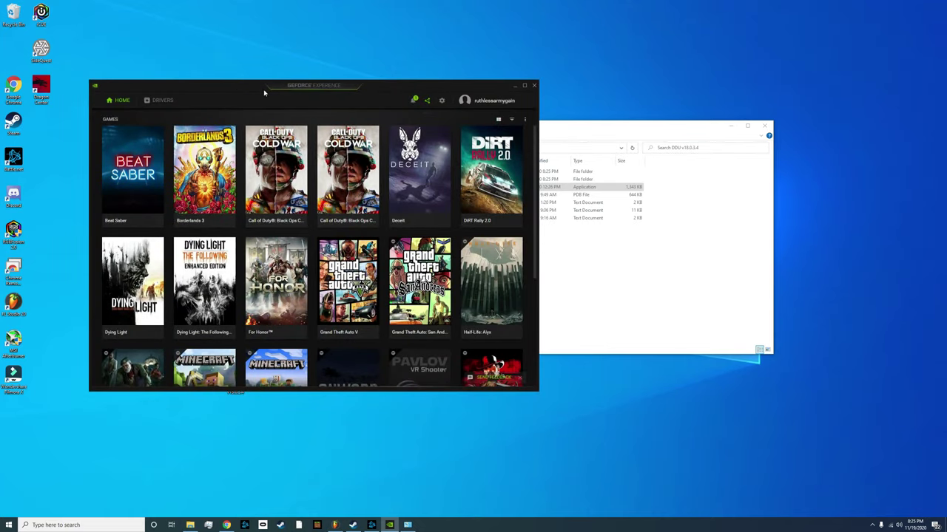
left_click_drag(264, 93, 463, 92)
left_click(358, 99)
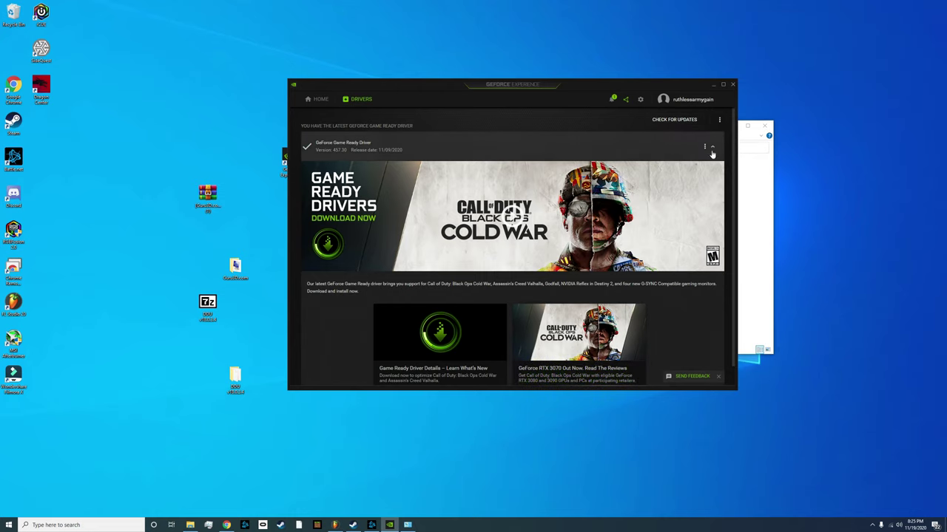
scroll(562, 222, "down", 1)
scroll(478, 269, "up", 1)
left_click(732, 84)
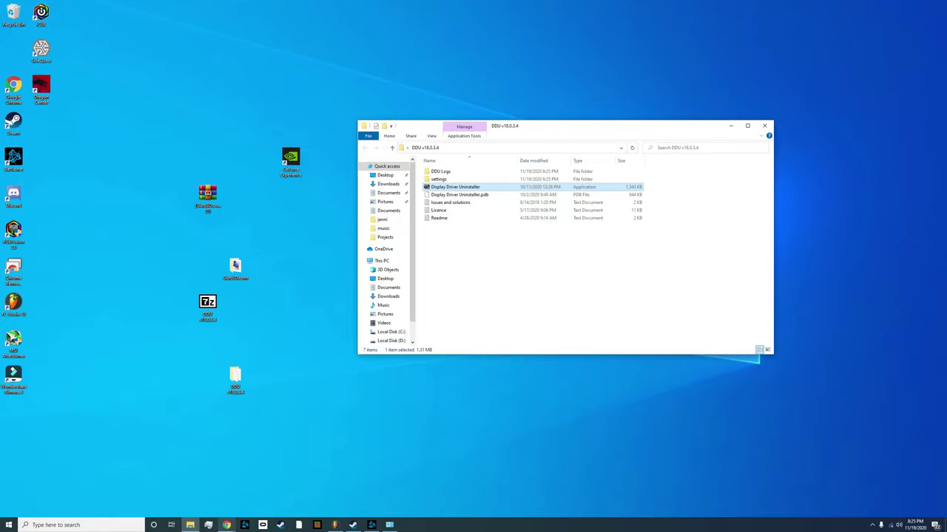
- Switch to Chrome, search for afterburner in a new tab, and open MSI's official Afterburner page
left_click(226, 525)
left_click(268, 6)
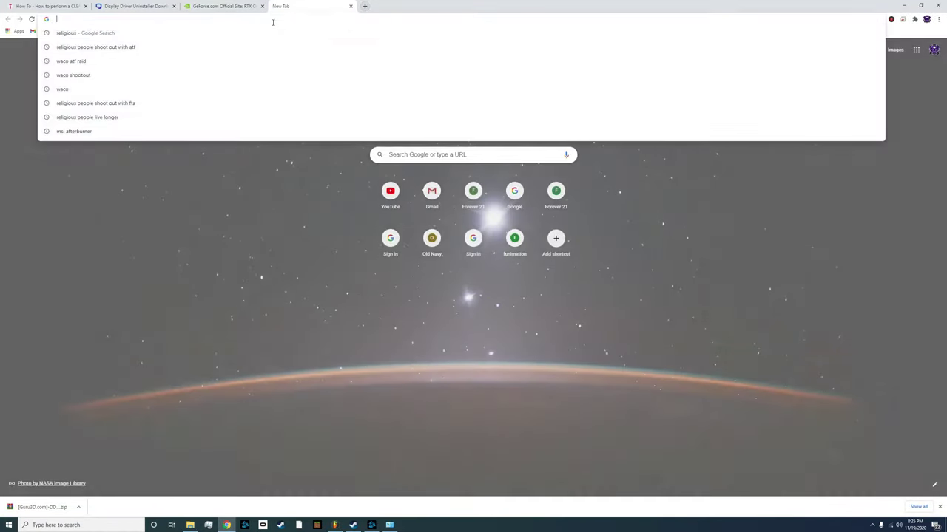
type("after")
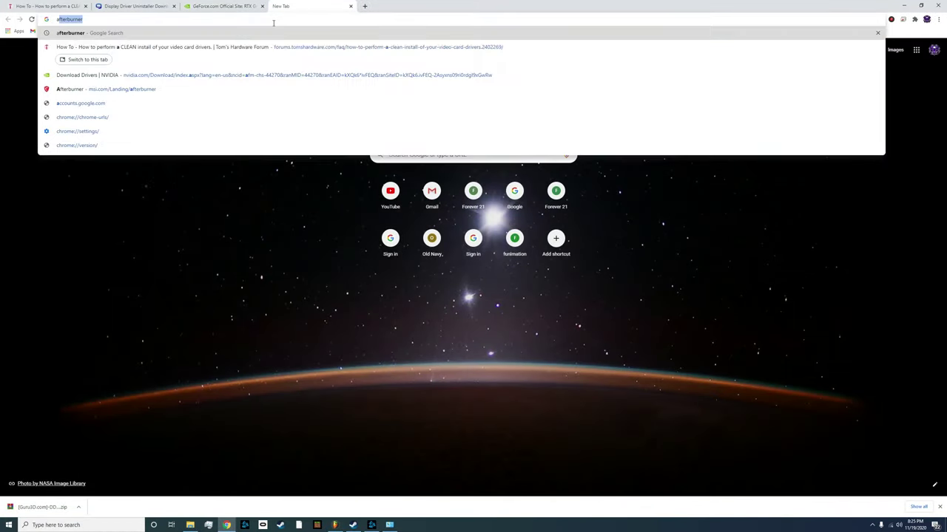
left_click(105, 33)
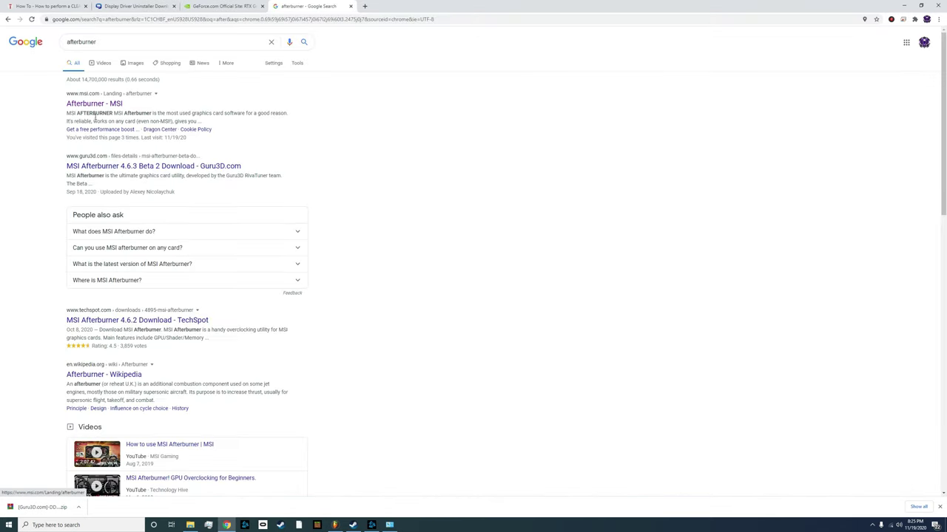
left_click(88, 106)
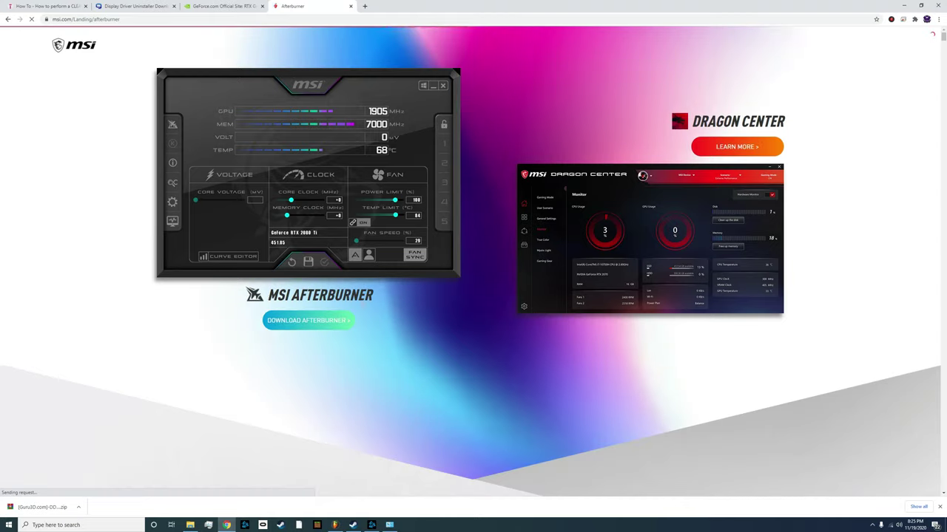